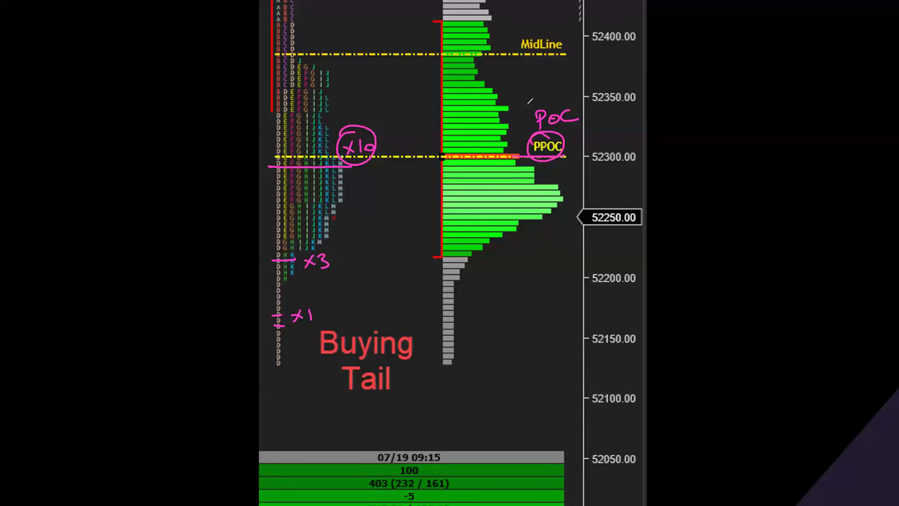
- Draw a pink V labelled D and circle the x1 single prints
{"action": "mouse_move", "coordinate": [684, 93]}
{"action": "left_mouse_down"}
{"action": "mouse_move", "coordinate": [748, 399]}
{"action": "mouse_move", "coordinate": [712, 403]}
{"action": "left_mouse_up"}
{"action": "mouse_move", "coordinate": [711, 381]}
{"action": "left_mouse_down"}
{"action": "mouse_move", "coordinate": [708, 406]}
{"action": "mouse_move", "coordinate": [746, 391]}
{"action": "mouse_move", "coordinate": [775, 207]}
{"action": "mouse_move", "coordinate": [805, 152]}
{"action": "left_mouse_up"}
{"action": "mouse_move", "coordinate": [284, 290]}
{"action": "left_mouse_down"}
{"action": "mouse_move", "coordinate": [253, 325]}
{"action": "mouse_move", "coordinate": [290, 297]}
{"action": "left_mouse_up"}
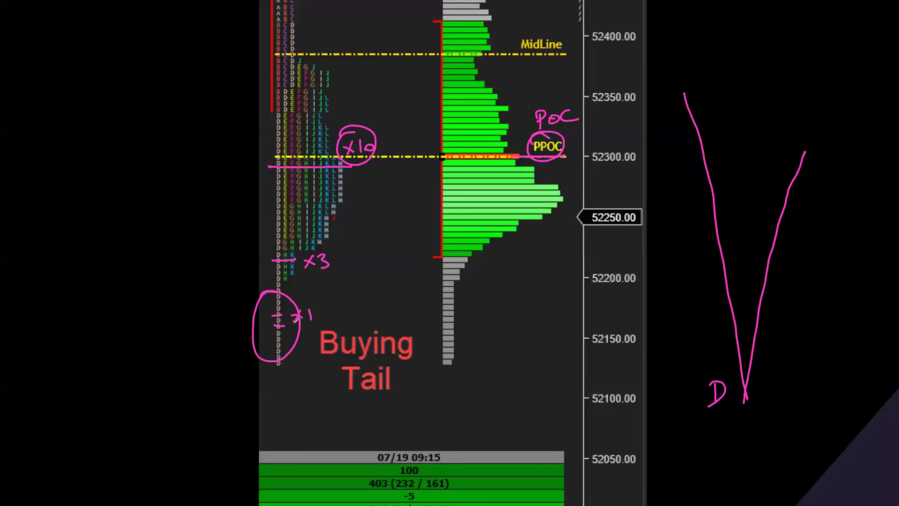
- Write and circle a 70% note left of the profile, then clear all pink ink
{"action": "left_click_drag", "start_coordinate": [145, 320], "coordinate": [154, 339]}
{"action": "left_click_drag", "start_coordinate": [168, 326], "coordinate": [188, 336]}
{"action": "left_click", "coordinate": [181, 329]}
{"action": "mouse_move", "coordinate": [199, 329]}
{"action": "left_mouse_down"}
{"action": "mouse_move", "coordinate": [165, 297]}
{"action": "mouse_move", "coordinate": [180, 361]}
{"action": "left_mouse_up"}
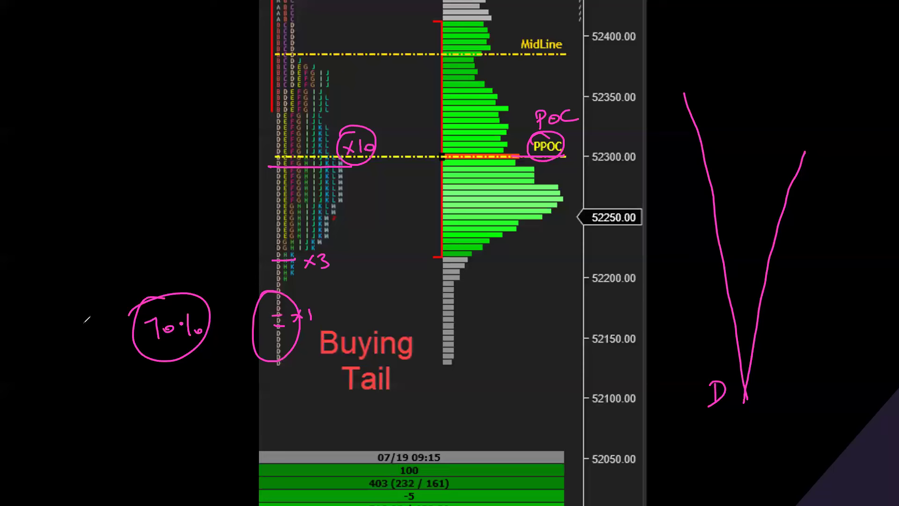
{"action": "key", "text": "e"}
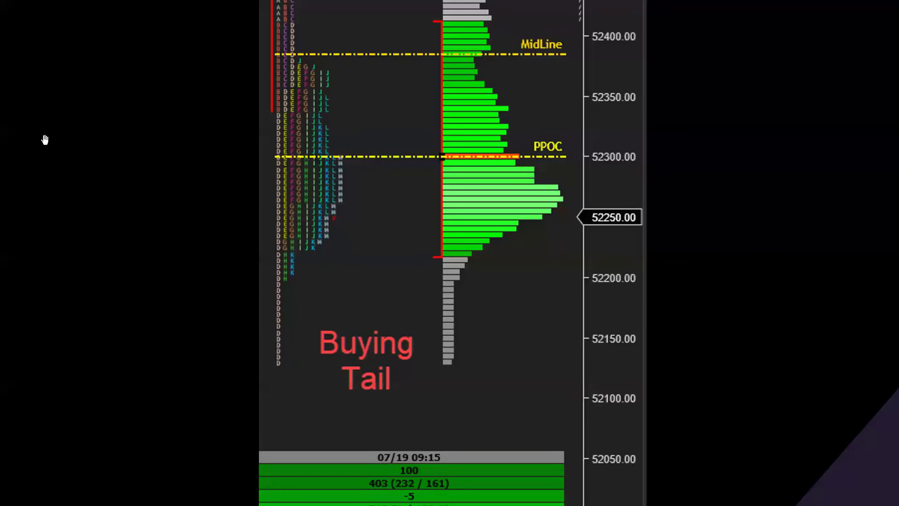
- Exit full-screen and restore the Chart - NIFTYJUL24 window from the taskbar
{"action": "key", "text": "Escape"}
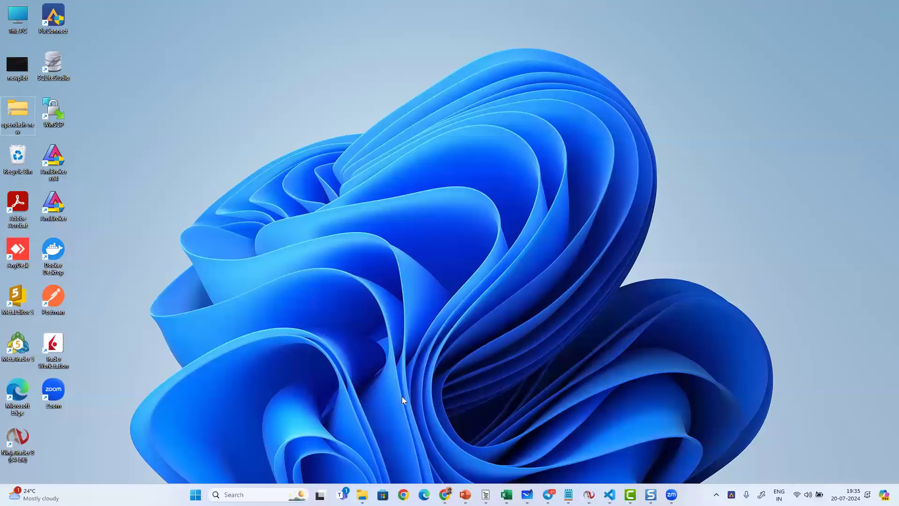
{"action": "mouse_move", "coordinate": [443, 494]}
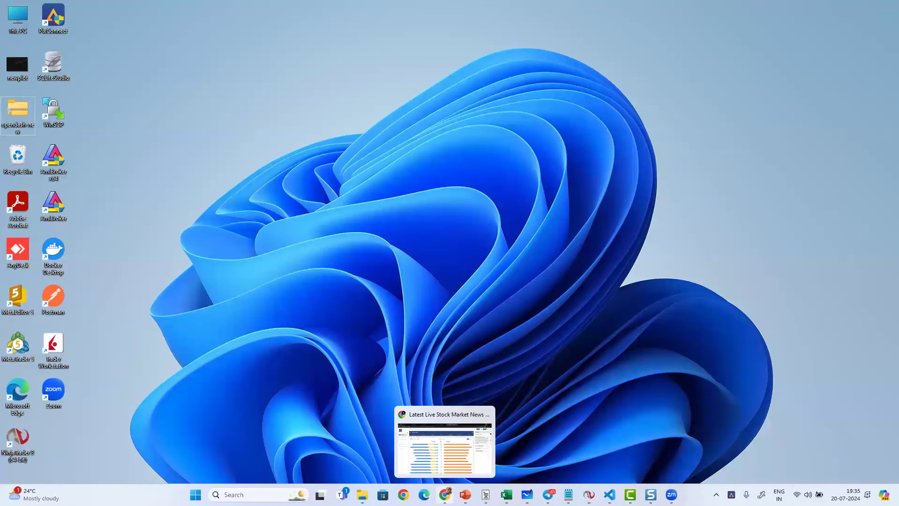
{"action": "mouse_move", "coordinate": [588, 494]}
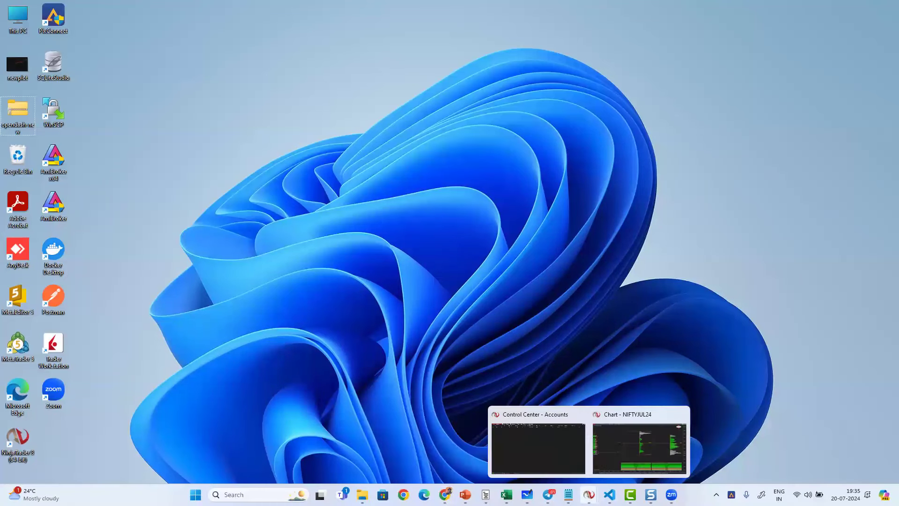
{"action": "left_click", "coordinate": [629, 450]}
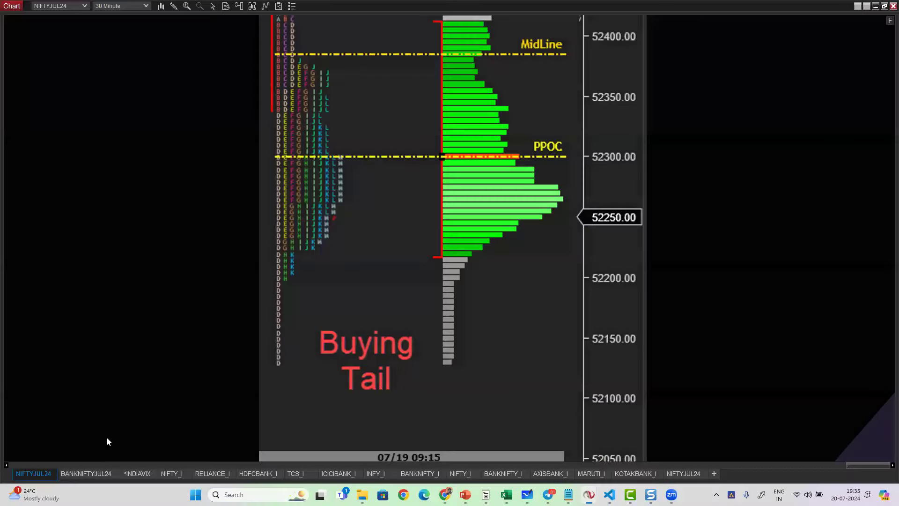
- Switch to BANKNIFTYJUL24, show 11–18 Jul, and circle the session highs and lows
{"action": "left_click", "coordinate": [75, 474]}
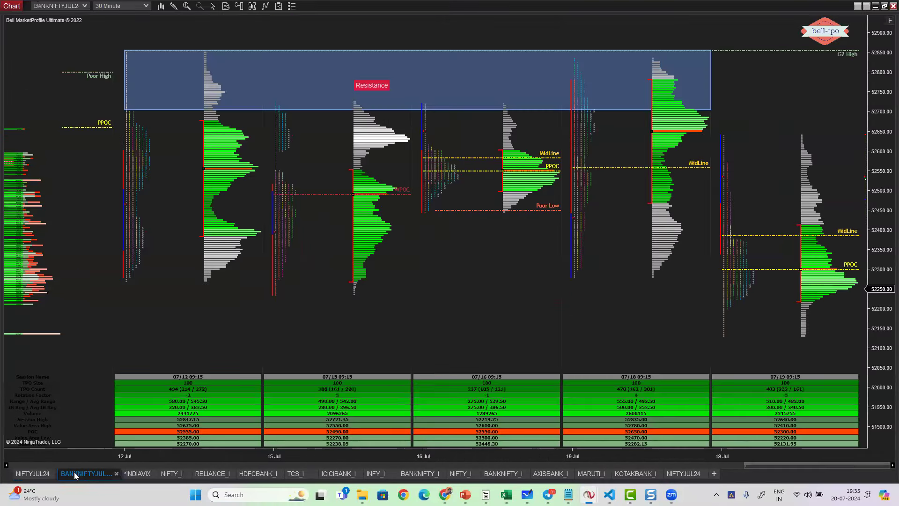
{"action": "left_click_drag", "start_coordinate": [403, 331], "coordinate": [552, 321]}
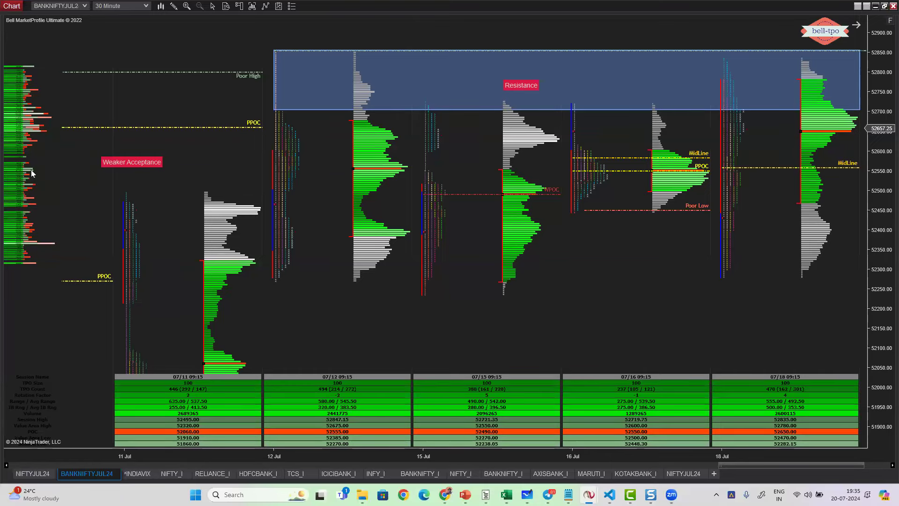
{"action": "left_click_drag", "start_coordinate": [424, 280], "coordinate": [423, 281]}
{"action": "left_click_drag", "start_coordinate": [423, 112], "coordinate": [425, 99]}
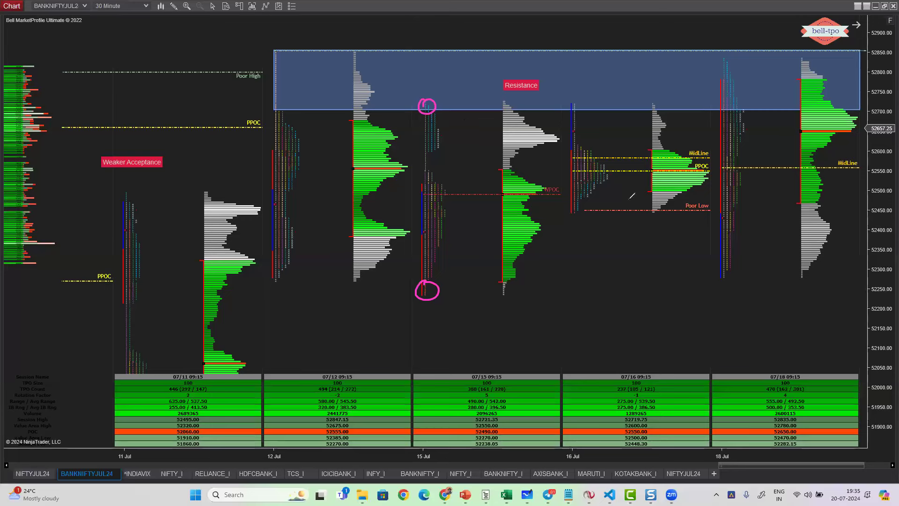
{"action": "mouse_move", "coordinate": [573, 108]}
{"action": "left_mouse_down"}
{"action": "mouse_move", "coordinate": [589, 143]}
{"action": "mouse_move", "coordinate": [572, 104]}
{"action": "left_mouse_up"}
{"action": "mouse_move", "coordinate": [580, 200]}
{"action": "left_mouse_down"}
{"action": "mouse_move", "coordinate": [575, 221]}
{"action": "mouse_move", "coordinate": [582, 201]}
{"action": "left_mouse_up"}
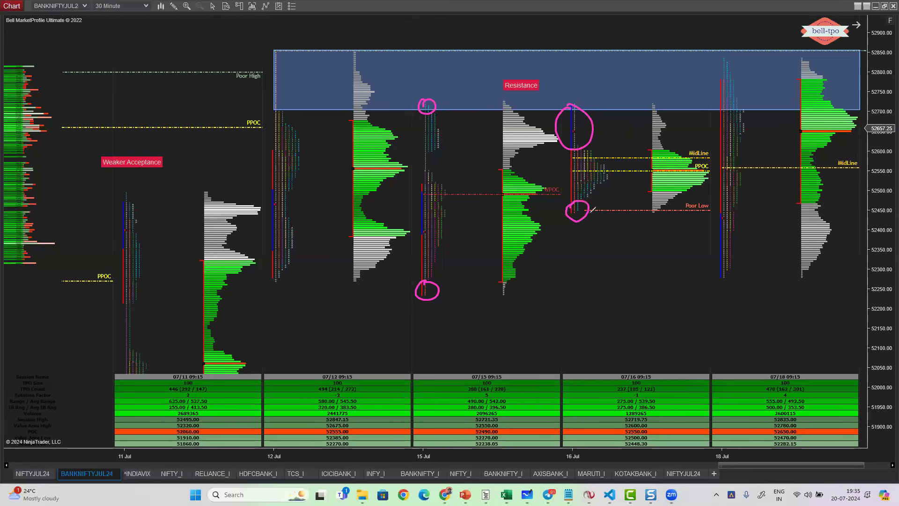
{"action": "left_click_drag", "start_coordinate": [125, 182], "coordinate": [116, 190]}
{"action": "left_click_drag", "start_coordinate": [725, 262], "coordinate": [721, 271]}
{"action": "mouse_move", "coordinate": [729, 59]}
{"action": "left_mouse_down"}
{"action": "mouse_move", "coordinate": [721, 73]}
{"action": "mouse_move", "coordinate": [733, 57]}
{"action": "left_mouse_up"}
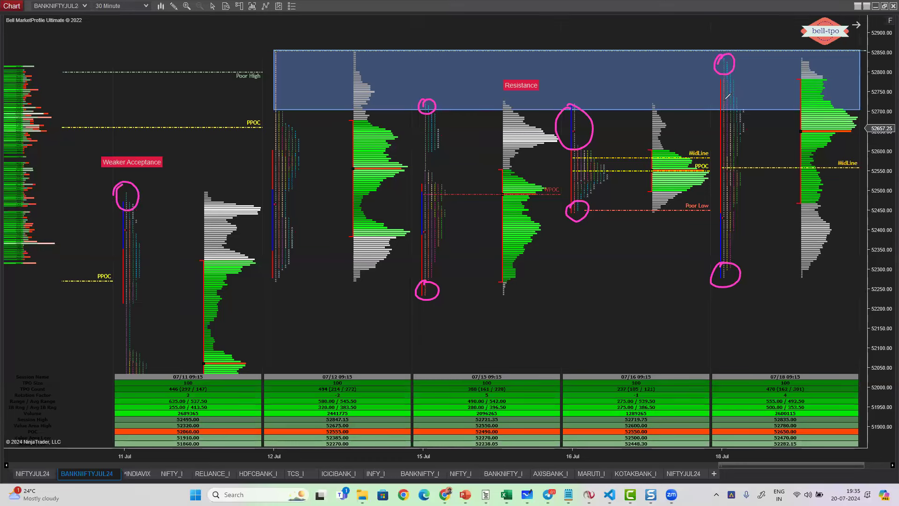
- Write a circled percentage note below the 16 Jul profile
{"action": "mouse_move", "coordinate": [575, 280]}
{"action": "left_mouse_down"}
{"action": "mouse_move", "coordinate": [592, 280]}
{"action": "mouse_move", "coordinate": [591, 302]}
{"action": "left_mouse_up"}
{"action": "left_click_drag", "start_coordinate": [596, 287], "coordinate": [607, 289]}
{"action": "mouse_move", "coordinate": [610, 289]}
{"action": "left_mouse_down"}
{"action": "mouse_move", "coordinate": [618, 308]}
{"action": "mouse_move", "coordinate": [629, 302]}
{"action": "left_mouse_up"}
{"action": "left_click_drag", "start_coordinate": [582, 262], "coordinate": [569, 270]}
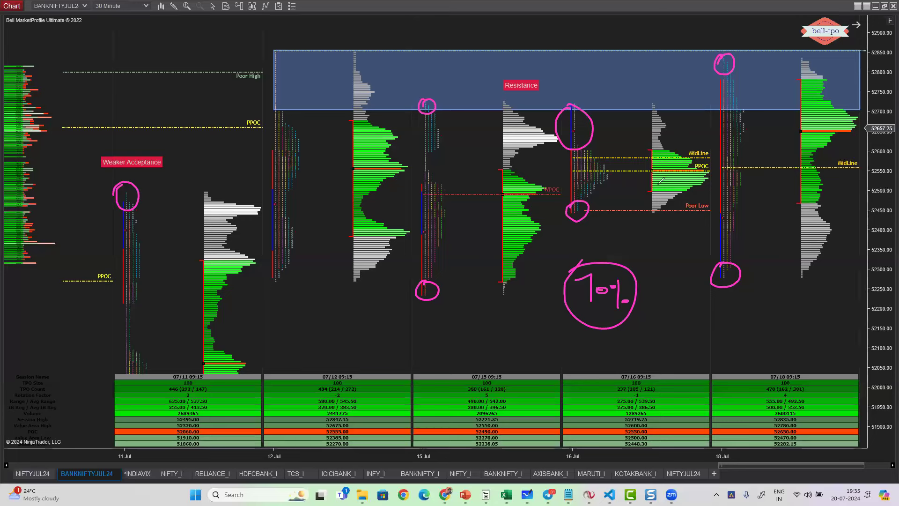
- Draw a vertical line with A–C and B letter columns beside it, then clear the ink
{"action": "left_click_drag", "start_coordinate": [658, 174], "coordinate": [666, 379]}
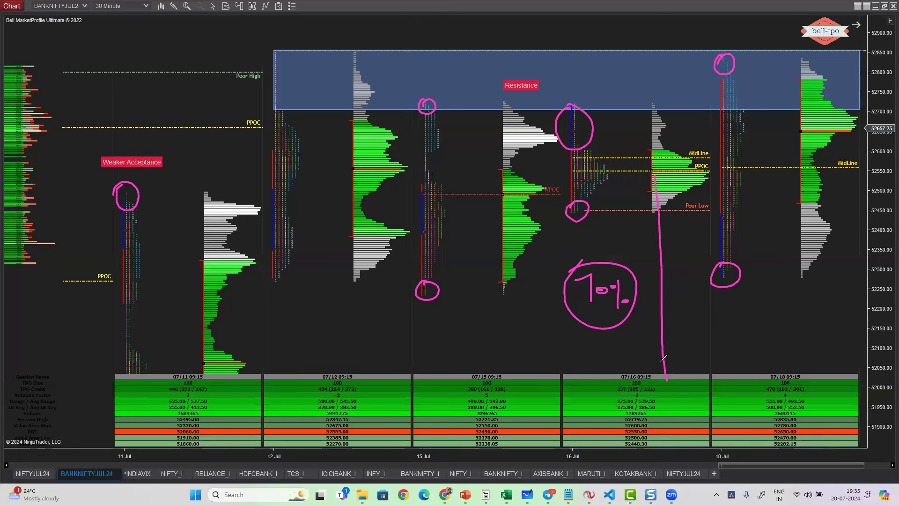
{"action": "left_click_drag", "start_coordinate": [635, 212], "coordinate": [643, 211]}
{"action": "mouse_move", "coordinate": [638, 246]}
{"action": "left_mouse_down"}
{"action": "mouse_move", "coordinate": [647, 245]}
{"action": "mouse_move", "coordinate": [652, 300]}
{"action": "left_mouse_up"}
{"action": "mouse_move", "coordinate": [647, 333]}
{"action": "left_mouse_down"}
{"action": "mouse_move", "coordinate": [653, 327]}
{"action": "mouse_move", "coordinate": [653, 350]}
{"action": "mouse_move", "coordinate": [681, 199]}
{"action": "left_mouse_up"}
{"action": "left_click_drag", "start_coordinate": [674, 316], "coordinate": [675, 338]}
{"action": "mouse_move", "coordinate": [672, 290]}
{"action": "left_mouse_down"}
{"action": "mouse_move", "coordinate": [673, 308]}
{"action": "mouse_move", "coordinate": [665, 218]}
{"action": "left_mouse_up"}
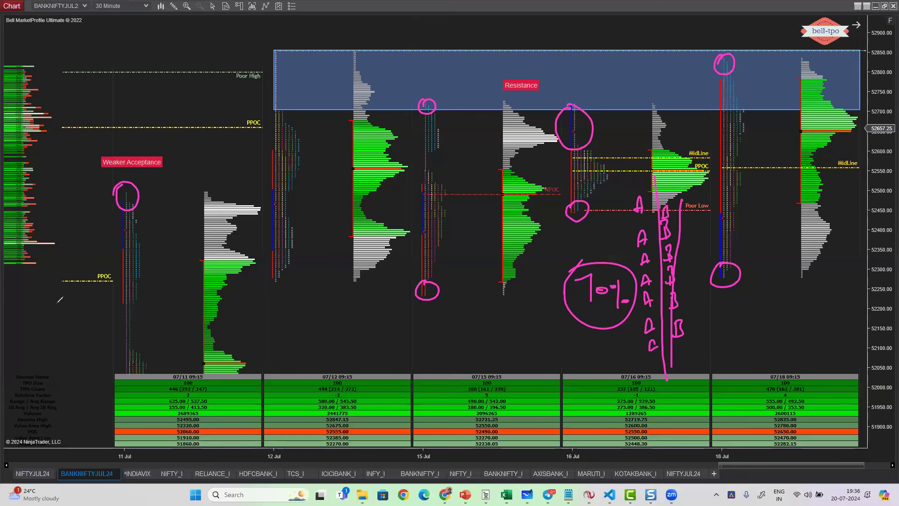
{"action": "key", "text": "e"}
{"action": "left_click_drag", "start_coordinate": [274, 438], "coordinate": [281, 433]}
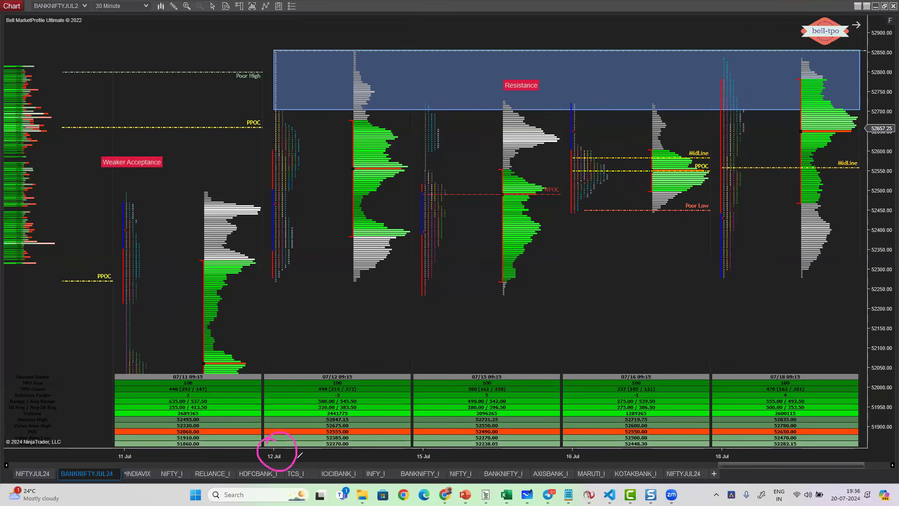
{"action": "left_click_drag", "start_coordinate": [290, 53], "coordinate": [284, 113]}
{"action": "left_click_drag", "start_coordinate": [304, 65], "coordinate": [304, 82]}
{"action": "left_click_drag", "start_coordinate": [304, 65], "coordinate": [305, 81]}
{"action": "left_click", "coordinate": [315, 69]}
{"action": "mouse_move", "coordinate": [315, 73]}
{"action": "left_mouse_down"}
{"action": "mouse_move", "coordinate": [324, 91]}
{"action": "mouse_move", "coordinate": [371, 70]}
{"action": "mouse_move", "coordinate": [380, 88]}
{"action": "left_mouse_up"}
{"action": "left_click_drag", "start_coordinate": [380, 59], "coordinate": [415, 80]}
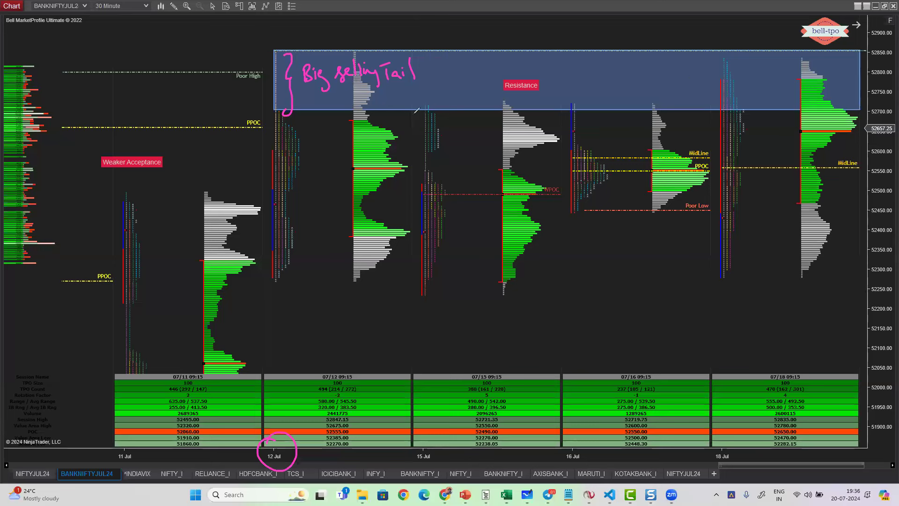
{"action": "mouse_move", "coordinate": [424, 213]}
{"action": "left_mouse_down"}
{"action": "mouse_move", "coordinate": [427, 101]}
{"action": "mouse_move", "coordinate": [432, 107]}
{"action": "left_mouse_up"}
{"action": "mouse_move", "coordinate": [444, 154]}
{"action": "left_mouse_down"}
{"action": "mouse_move", "coordinate": [446, 139]}
{"action": "mouse_move", "coordinate": [445, 156]}
{"action": "left_mouse_up"}
{"action": "left_click_drag", "start_coordinate": [429, 102], "coordinate": [463, 191]}
{"action": "mouse_move", "coordinate": [446, 101]}
{"action": "left_mouse_down"}
{"action": "mouse_move", "coordinate": [455, 85]}
{"action": "mouse_move", "coordinate": [462, 106]}
{"action": "left_mouse_up"}
{"action": "mouse_move", "coordinate": [567, 195]}
{"action": "left_mouse_down"}
{"action": "mouse_move", "coordinate": [575, 115]}
{"action": "mouse_move", "coordinate": [597, 193]}
{"action": "left_mouse_up"}
{"action": "mouse_move", "coordinate": [598, 95]}
{"action": "left_mouse_down"}
{"action": "mouse_move", "coordinate": [605, 114]}
{"action": "mouse_move", "coordinate": [593, 100]}
{"action": "left_mouse_up"}
{"action": "mouse_move", "coordinate": [722, 210]}
{"action": "left_mouse_down"}
{"action": "mouse_move", "coordinate": [729, 61]}
{"action": "mouse_move", "coordinate": [745, 216]}
{"action": "left_mouse_up"}
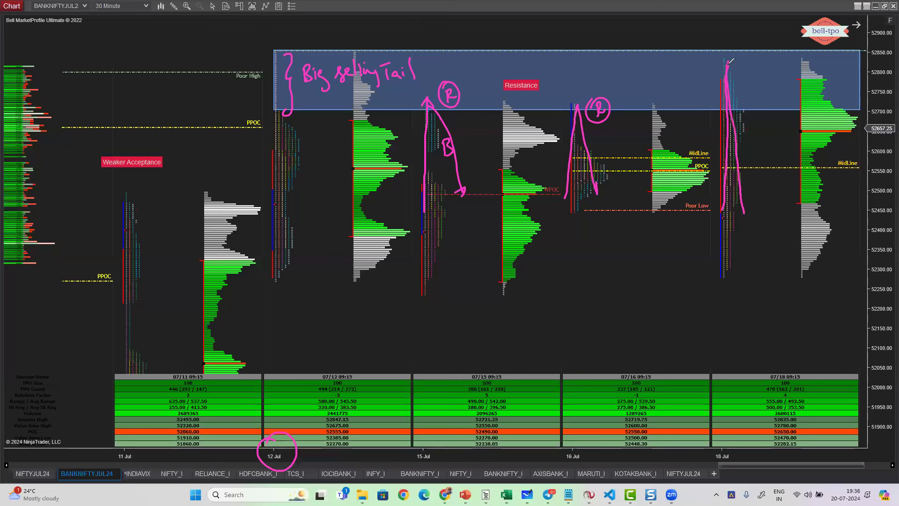
{"action": "left_click", "coordinate": [752, 86]}
{"action": "mouse_move", "coordinate": [752, 81]}
{"action": "left_mouse_down"}
{"action": "mouse_move", "coordinate": [759, 96]}
{"action": "mouse_move", "coordinate": [746, 105]}
{"action": "mouse_move", "coordinate": [751, 78]}
{"action": "left_mouse_up"}
{"action": "key", "text": "Escape"}
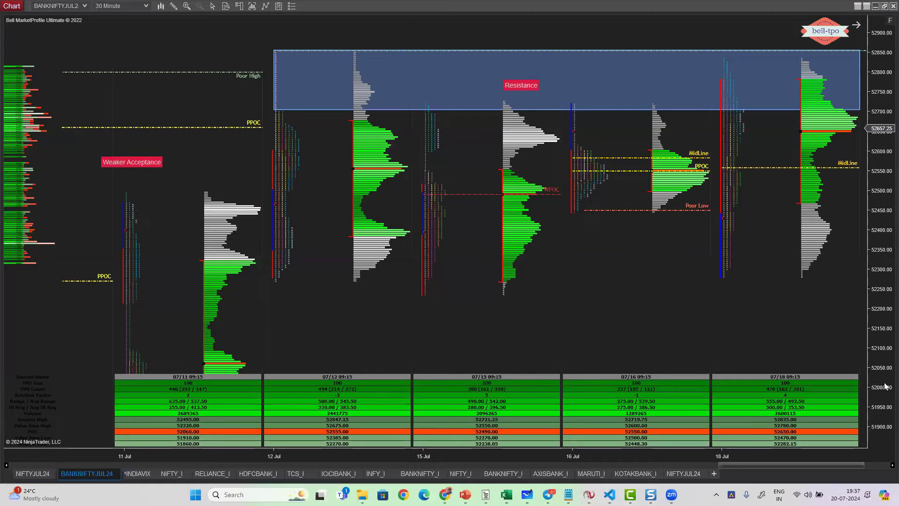
- Rescale the price axis to about 52560–52860 and bring the Resistance zone into view
{"action": "left_click_drag", "start_coordinate": [874, 281], "coordinate": [870, 250]}
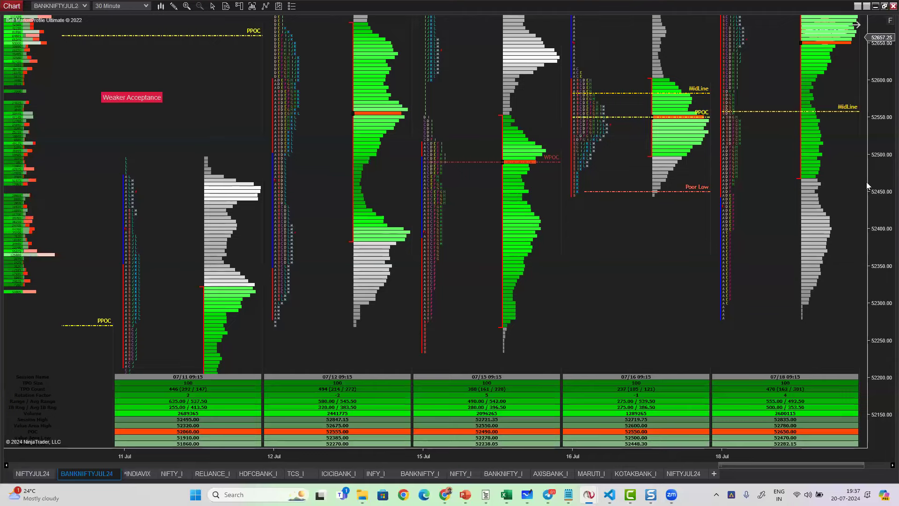
{"action": "left_click_drag", "start_coordinate": [867, 203], "coordinate": [745, 270]}
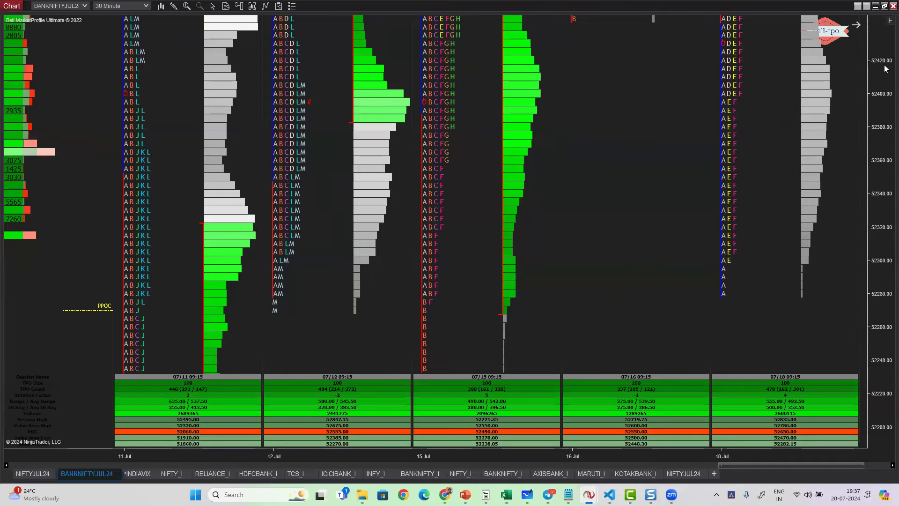
{"action": "left_click_drag", "start_coordinate": [885, 69], "coordinate": [565, 100]}
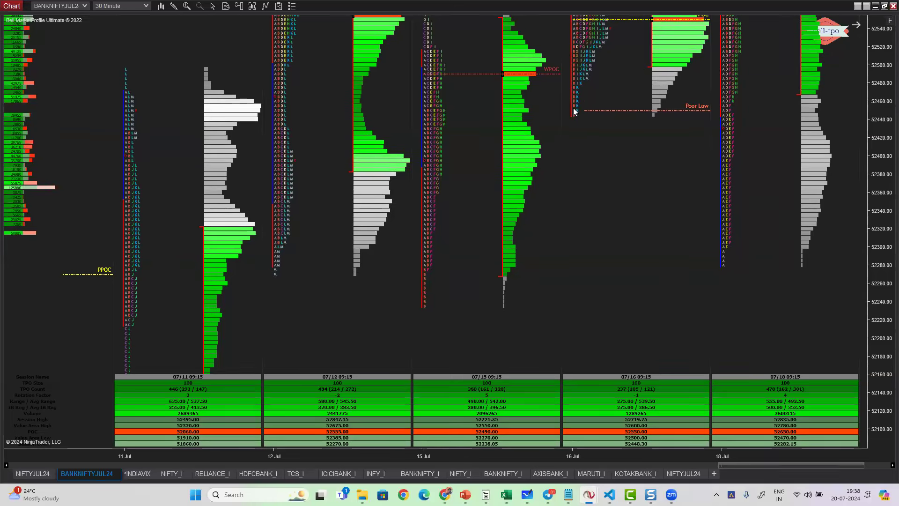
{"action": "left_click_drag", "start_coordinate": [873, 60], "coordinate": [879, 295]}
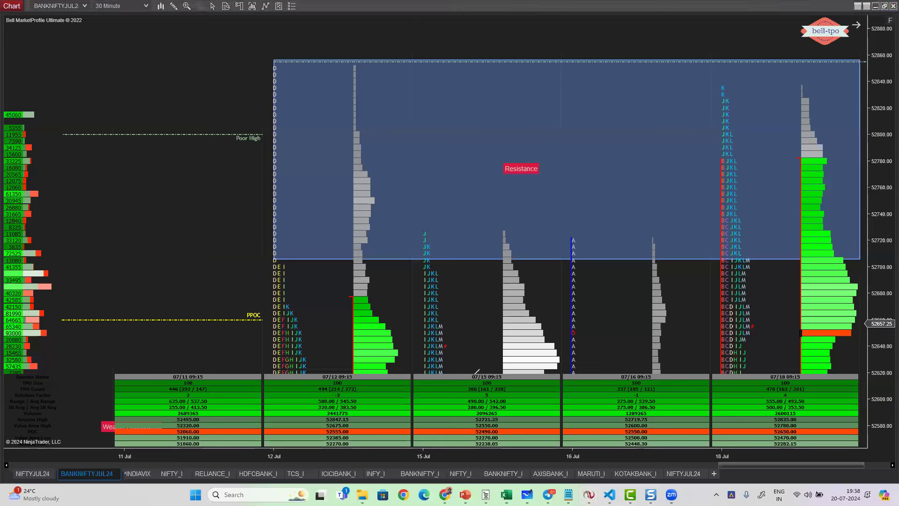
- Sketch the sharp rise across 07/15 and write 'Fast → momentum' in the Resistance box
{"action": "mouse_move", "coordinate": [473, 391]}
{"action": "left_mouse_down"}
{"action": "mouse_move", "coordinate": [552, 313]}
{"action": "mouse_move", "coordinate": [572, 59]}
{"action": "mouse_move", "coordinate": [582, 246]}
{"action": "left_mouse_up"}
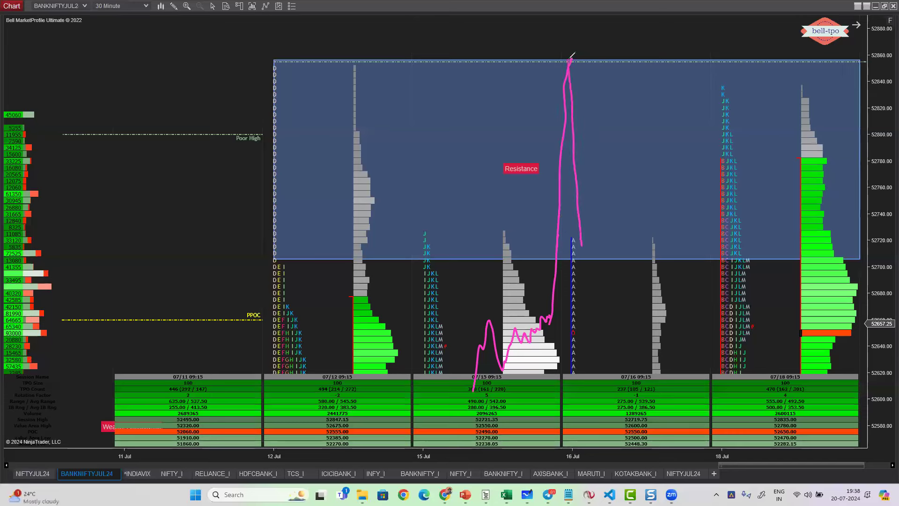
{"action": "left_click_drag", "start_coordinate": [600, 112], "coordinate": [595, 134]}
{"action": "mouse_move", "coordinate": [593, 126]}
{"action": "left_mouse_down"}
{"action": "mouse_move", "coordinate": [623, 123]}
{"action": "mouse_move", "coordinate": [628, 132]}
{"action": "left_mouse_up"}
{"action": "mouse_move", "coordinate": [624, 123]}
{"action": "left_mouse_down"}
{"action": "mouse_move", "coordinate": [637, 120]}
{"action": "mouse_move", "coordinate": [633, 145]}
{"action": "left_mouse_up"}
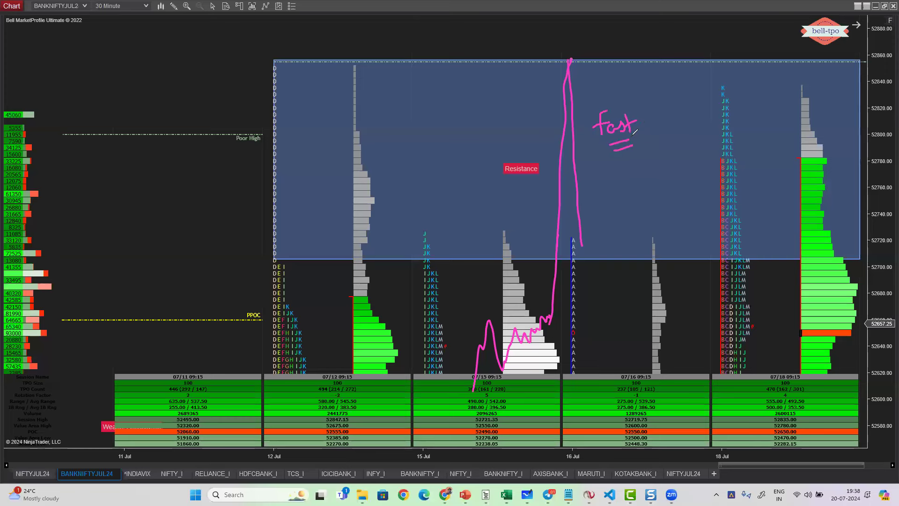
{"action": "mouse_move", "coordinate": [626, 105]}
{"action": "left_mouse_down"}
{"action": "mouse_move", "coordinate": [665, 81]}
{"action": "mouse_move", "coordinate": [660, 90]}
{"action": "mouse_move", "coordinate": [693, 78]}
{"action": "left_mouse_up"}
{"action": "mouse_move", "coordinate": [698, 75]}
{"action": "left_mouse_down"}
{"action": "mouse_move", "coordinate": [726, 71]}
{"action": "mouse_move", "coordinate": [743, 52]}
{"action": "mouse_move", "coordinate": [756, 65]}
{"action": "mouse_move", "coordinate": [766, 55]}
{"action": "mouse_move", "coordinate": [726, 80]}
{"action": "mouse_move", "coordinate": [742, 81]}
{"action": "left_mouse_up"}
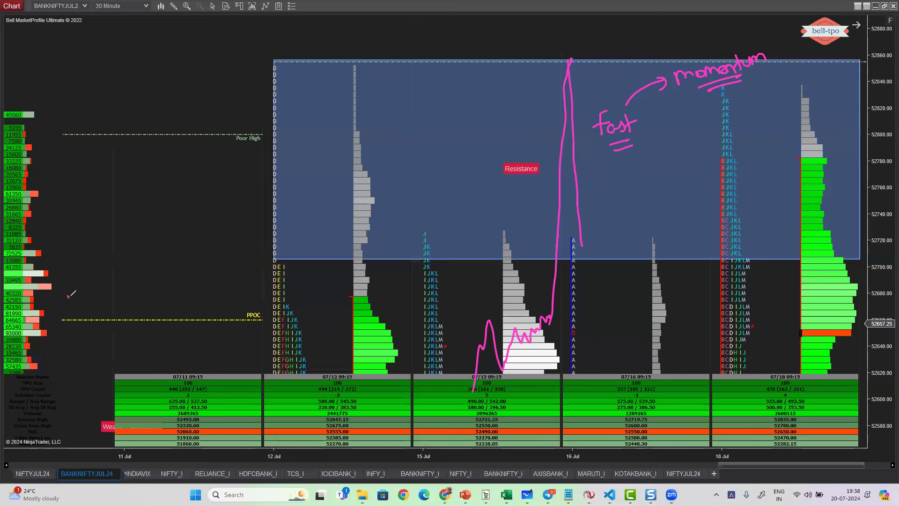
- Draw a slow-then-steep wave with arrows labelled 'Speed', and circle the 12 Jul date
{"action": "mouse_move", "coordinate": [69, 296]}
{"action": "left_mouse_down"}
{"action": "mouse_move", "coordinate": [105, 282]}
{"action": "mouse_move", "coordinate": [128, 256]}
{"action": "mouse_move", "coordinate": [155, 281]}
{"action": "mouse_move", "coordinate": [200, 242]}
{"action": "left_mouse_up"}
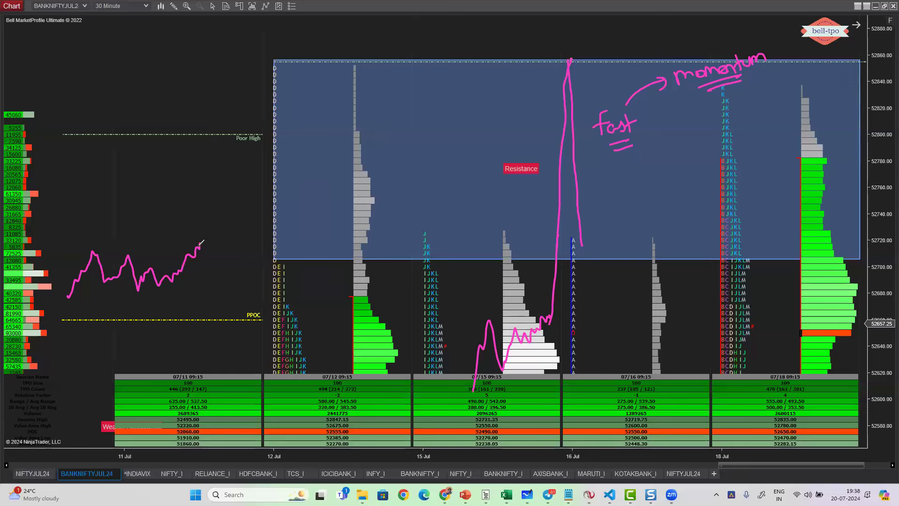
{"action": "left_click_drag", "start_coordinate": [199, 246], "coordinate": [256, 59]}
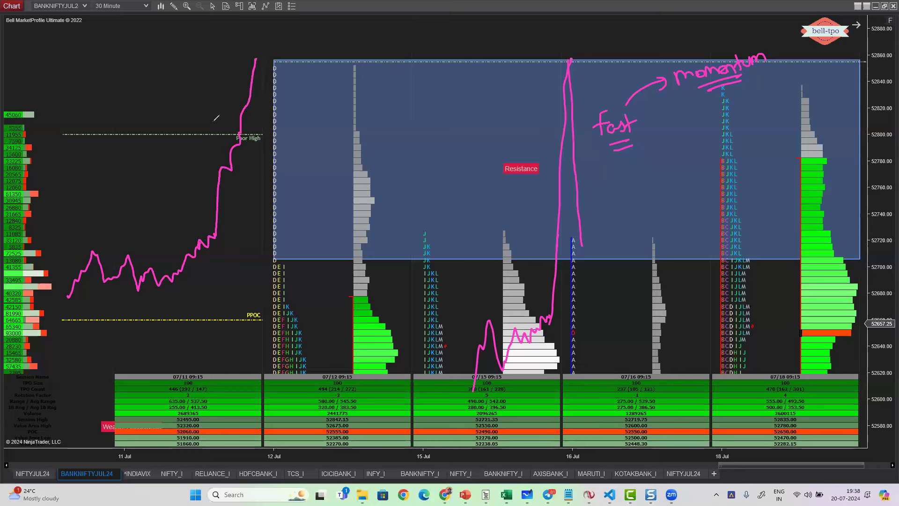
{"action": "left_click_drag", "start_coordinate": [256, 58], "coordinate": [269, 216]}
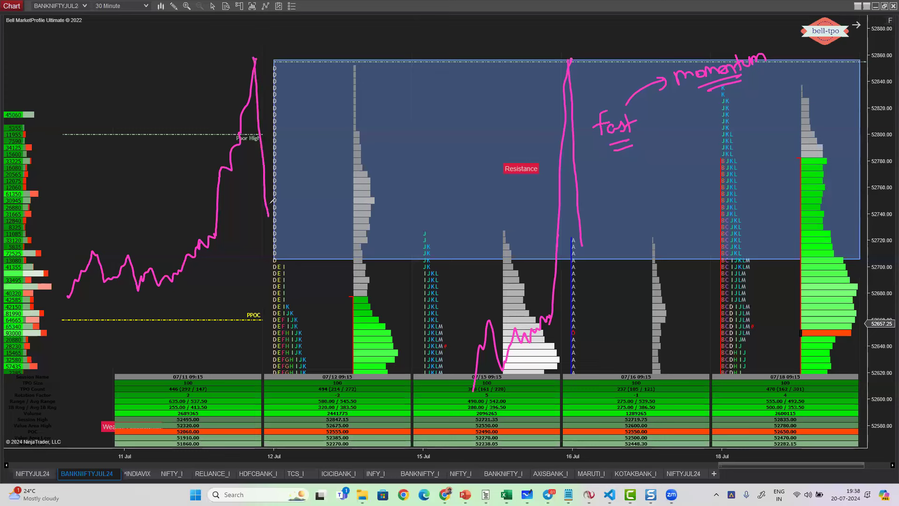
{"action": "mouse_move", "coordinate": [87, 240]}
{"action": "left_mouse_down"}
{"action": "mouse_move", "coordinate": [164, 241]}
{"action": "mouse_move", "coordinate": [91, 246]}
{"action": "mouse_move", "coordinate": [136, 222]}
{"action": "left_mouse_up"}
{"action": "mouse_move", "coordinate": [285, 441]}
{"action": "left_mouse_down"}
{"action": "mouse_move", "coordinate": [281, 467]}
{"action": "mouse_move", "coordinate": [287, 437]}
{"action": "left_mouse_up"}
{"action": "mouse_move", "coordinate": [191, 211]}
{"action": "left_mouse_down"}
{"action": "mouse_move", "coordinate": [223, 74]}
{"action": "mouse_move", "coordinate": [227, 83]}
{"action": "left_mouse_up"}
{"action": "mouse_move", "coordinate": [141, 114]}
{"action": "left_mouse_down"}
{"action": "mouse_move", "coordinate": [139, 123]}
{"action": "mouse_move", "coordinate": [176, 115]}
{"action": "mouse_move", "coordinate": [183, 124]}
{"action": "left_mouse_up"}
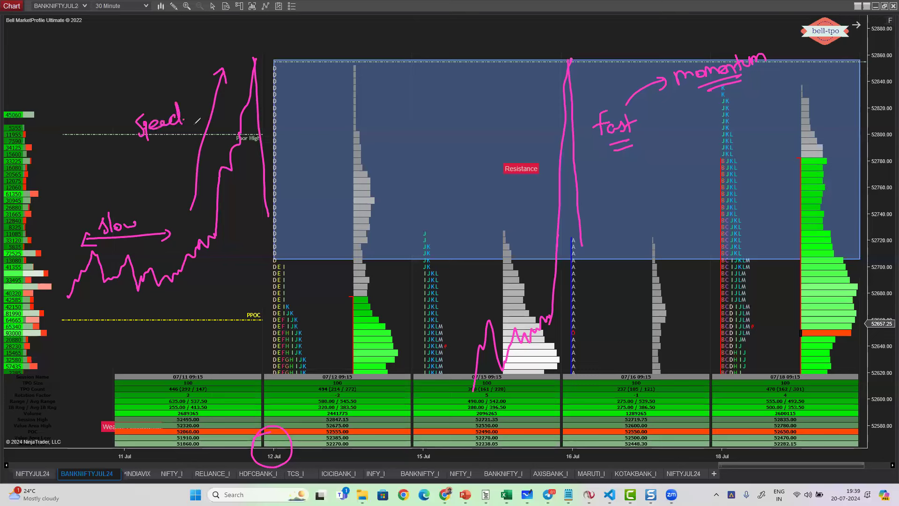
{"action": "left_click", "coordinate": [183, 121]}
- Circle the 12 Jul top, mark S at Poor High, draw down arrows over 15–18 Jul, then clear
{"action": "key", "text": "e"}
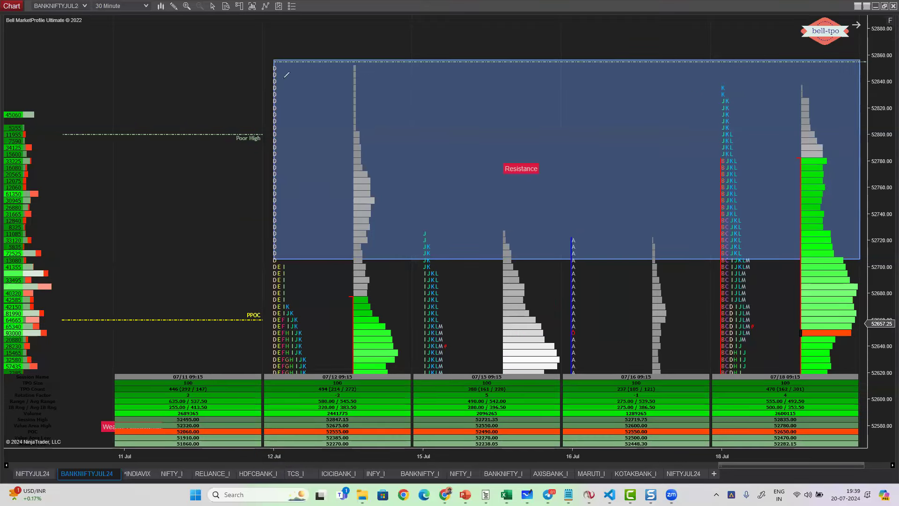
{"action": "mouse_move", "coordinate": [276, 67]}
{"action": "left_mouse_down"}
{"action": "mouse_move", "coordinate": [217, 152]}
{"action": "mouse_move", "coordinate": [321, 218]}
{"action": "mouse_move", "coordinate": [336, 141]}
{"action": "mouse_move", "coordinate": [278, 66]}
{"action": "left_mouse_up"}
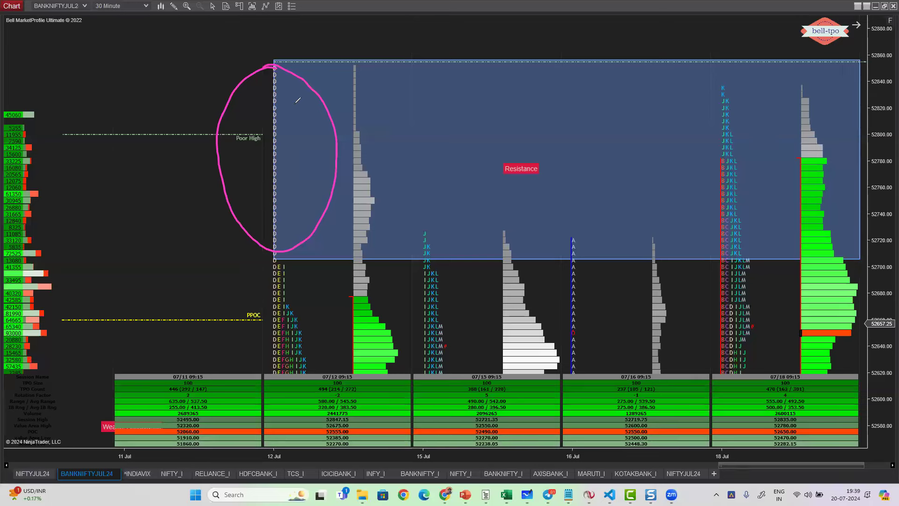
{"action": "mouse_move", "coordinate": [294, 117]}
{"action": "left_mouse_down"}
{"action": "mouse_move", "coordinate": [284, 140]}
{"action": "mouse_move", "coordinate": [282, 115]}
{"action": "left_mouse_up"}
{"action": "left_click_drag", "start_coordinate": [428, 149], "coordinate": [429, 208]}
{"action": "left_click_drag", "start_coordinate": [574, 165], "coordinate": [581, 218]}
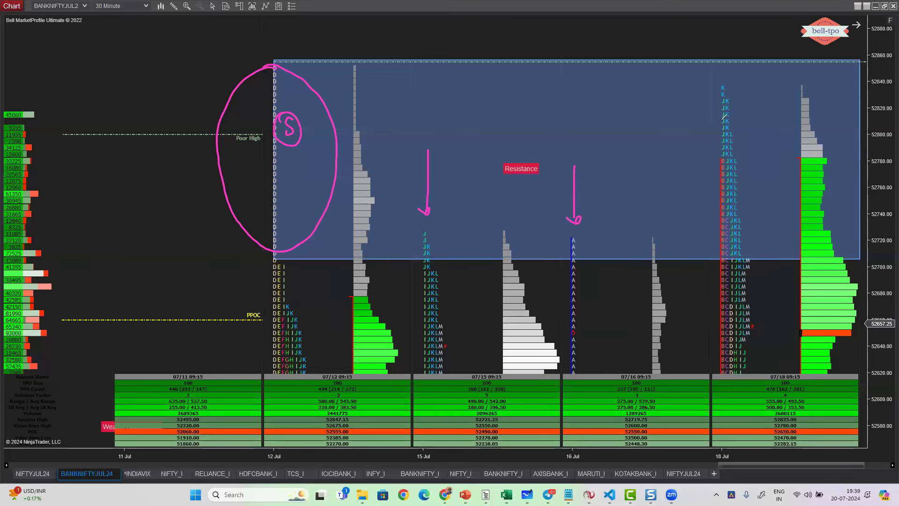
{"action": "mouse_move", "coordinate": [738, 84]}
{"action": "left_mouse_down"}
{"action": "mouse_move", "coordinate": [739, 120]}
{"action": "mouse_move", "coordinate": [743, 114]}
{"action": "left_mouse_up"}
{"action": "key", "text": "Escape"}
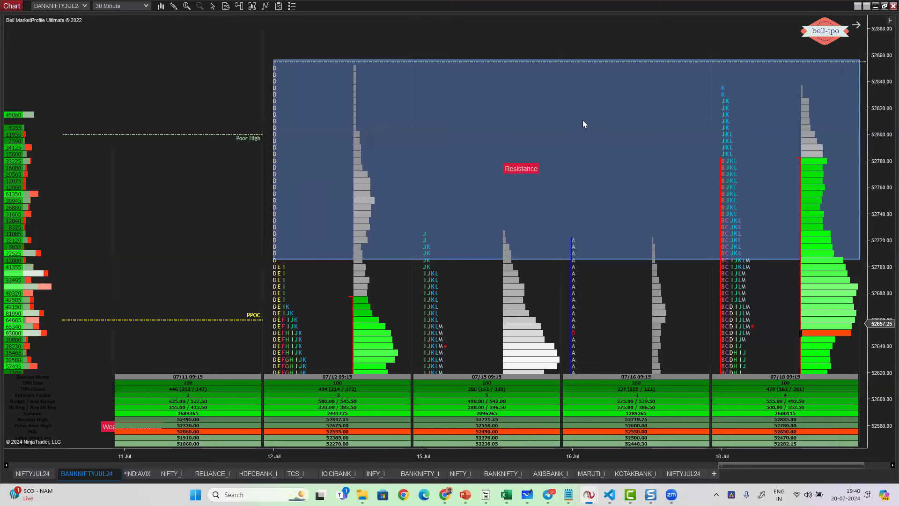
- Minimize the chart and advance the slides to 'What we can do with Market Profile'
{"action": "left_click", "coordinate": [875, 7]}
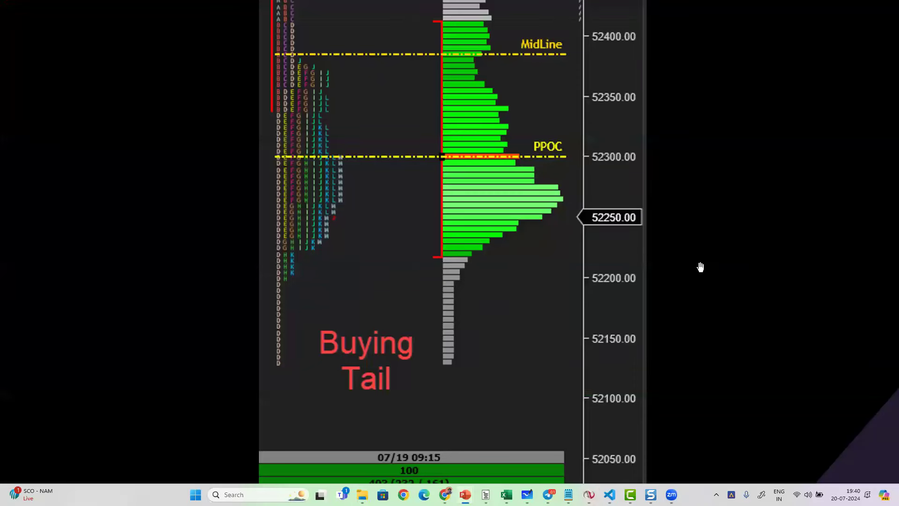
{"action": "key", "text": "Right"}
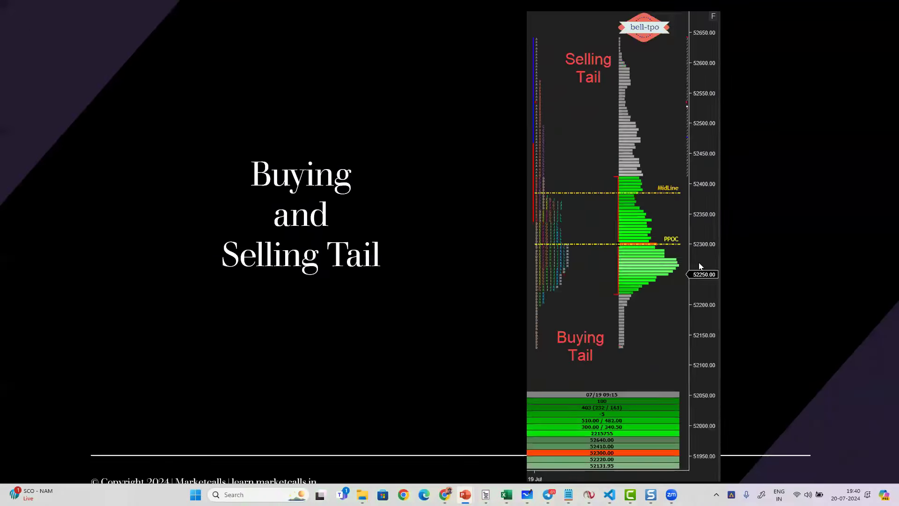
{"action": "key", "text": "Right"}
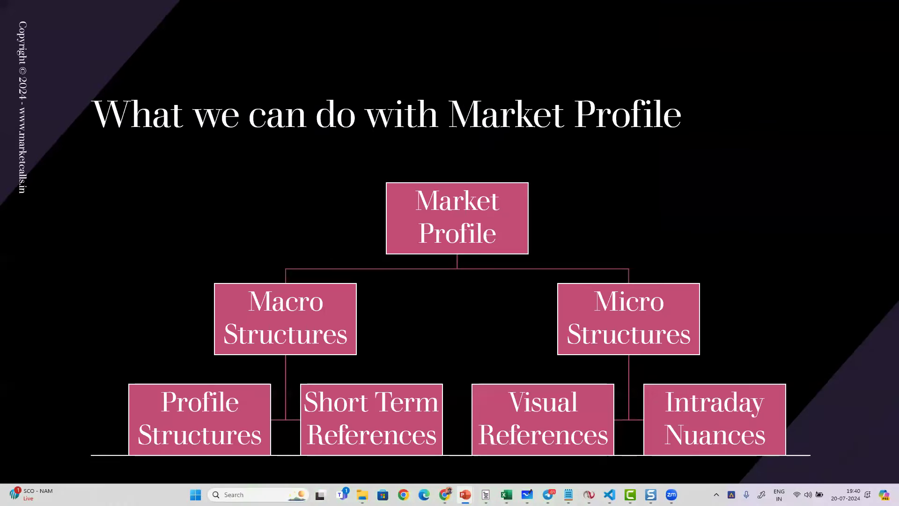